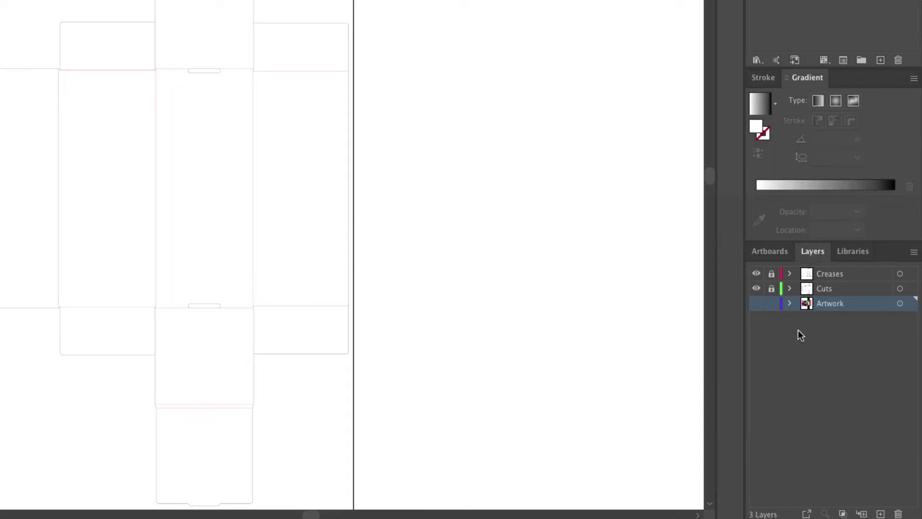
Toggle the visibility of the Creases, Cuts and Artwork layers to examine the box's crease lines, cut lines and printed artwork separately.
click(756, 273)
click(756, 273)
click(756, 288)
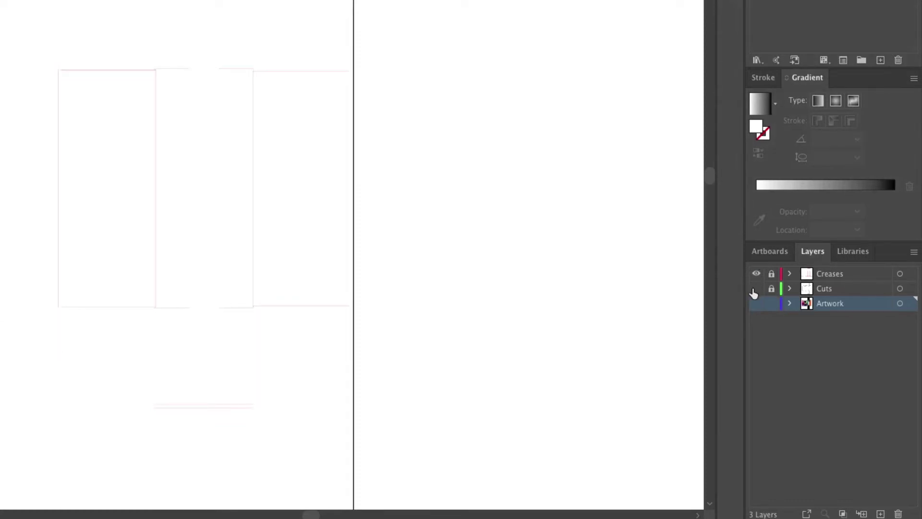
click(756, 288)
click(756, 305)
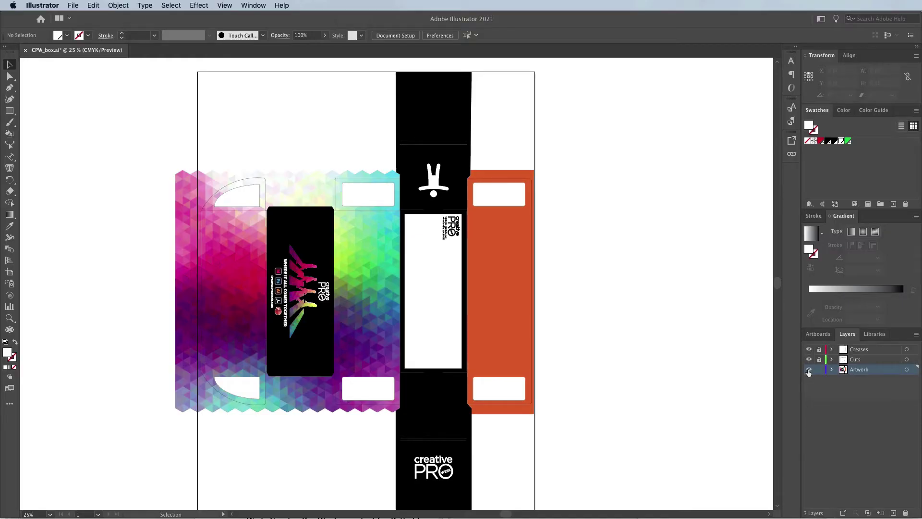
click(808, 369)
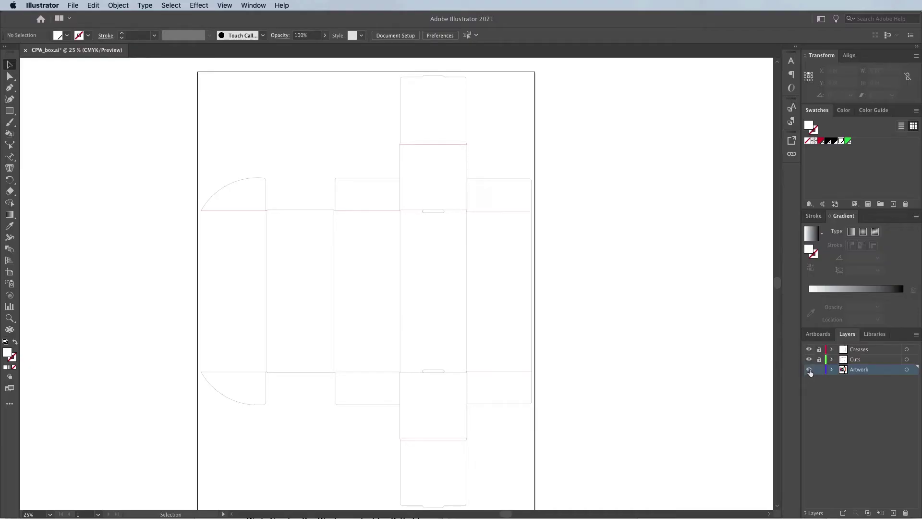
alt+click(809, 369)
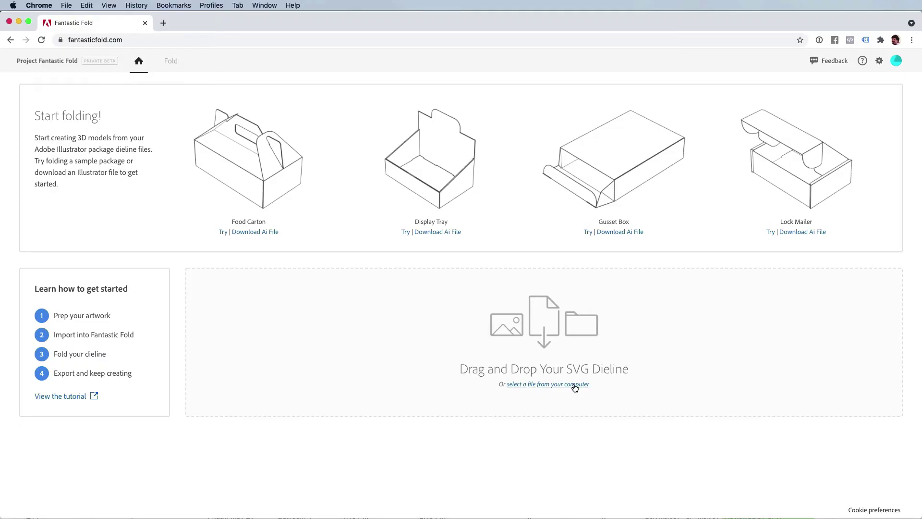
In Project Fantastic Fold in the browser, import the dieline file CPW_box-01.svg from the computer.
click(575, 384)
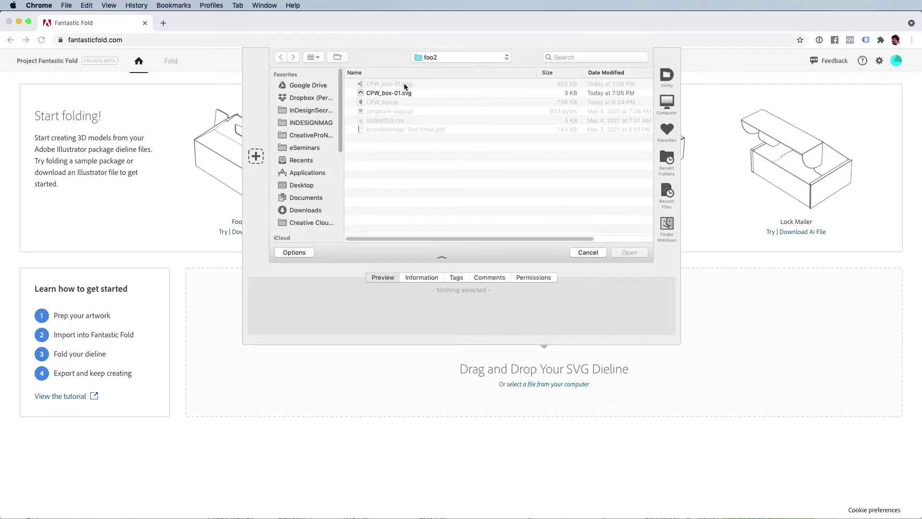
click(398, 93)
click(621, 252)
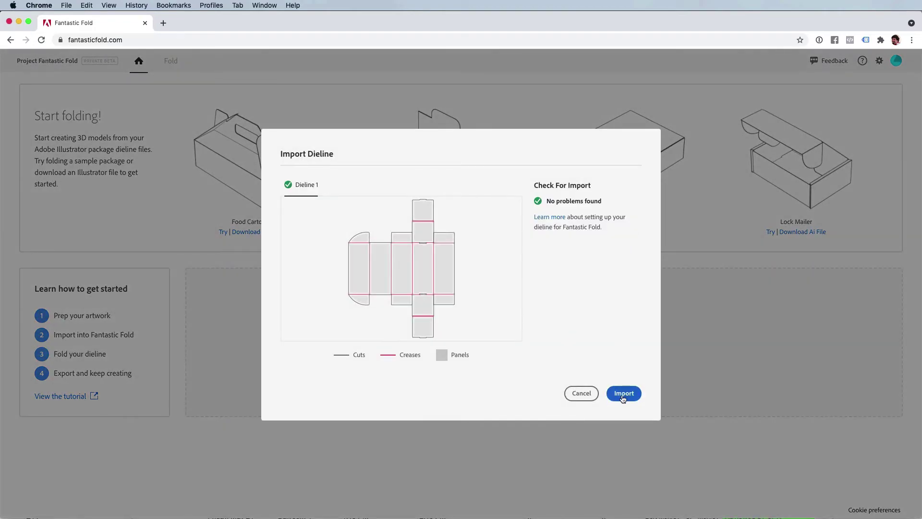
click(622, 394)
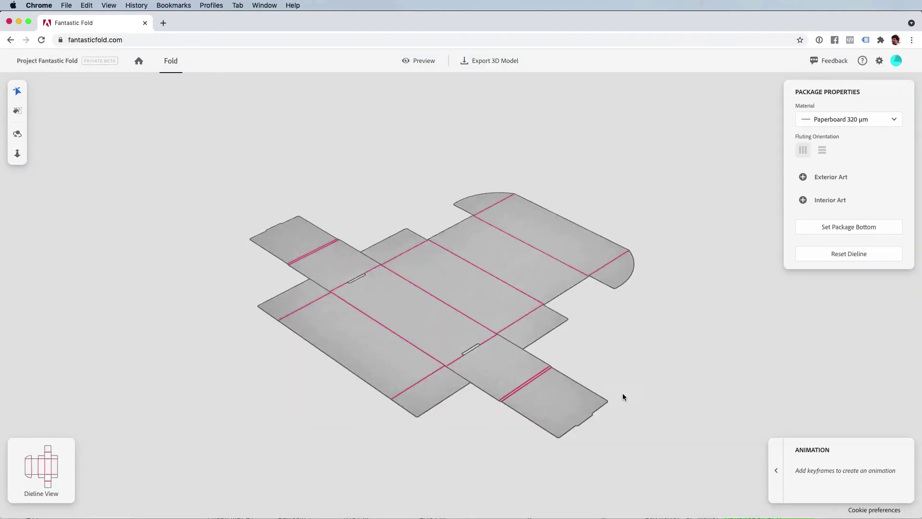
Import CPW_box-01.png as the package's exterior art.
click(831, 178)
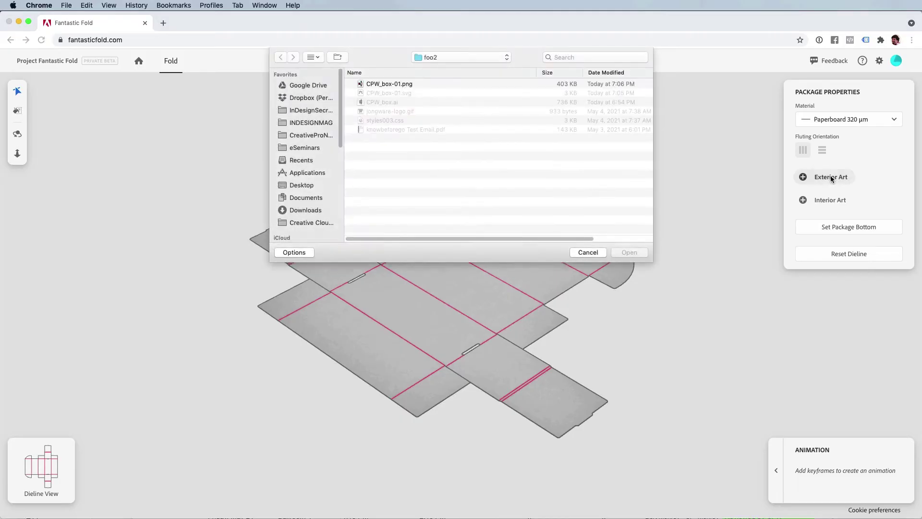
click(405, 85)
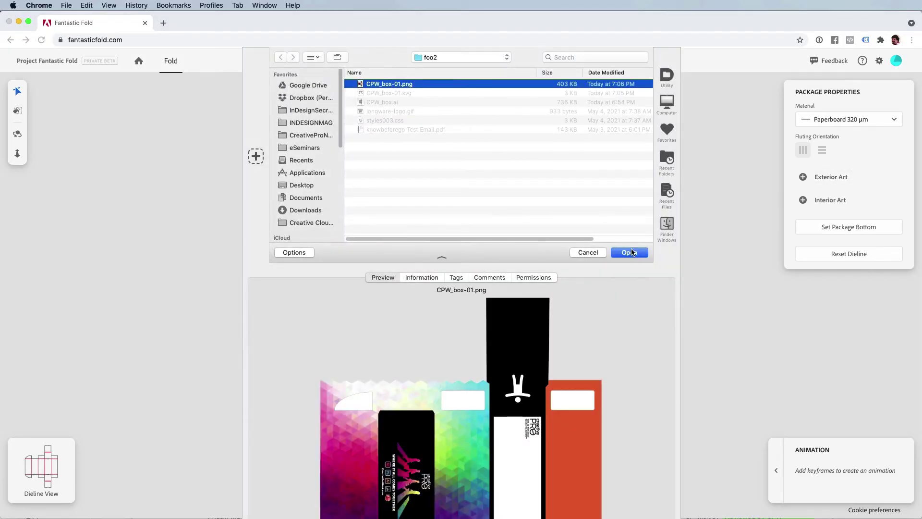
click(629, 252)
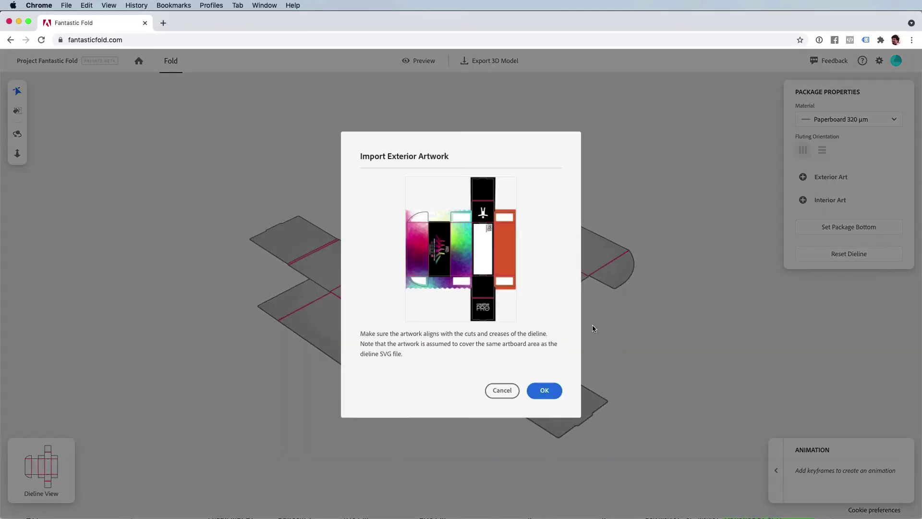
click(544, 390)
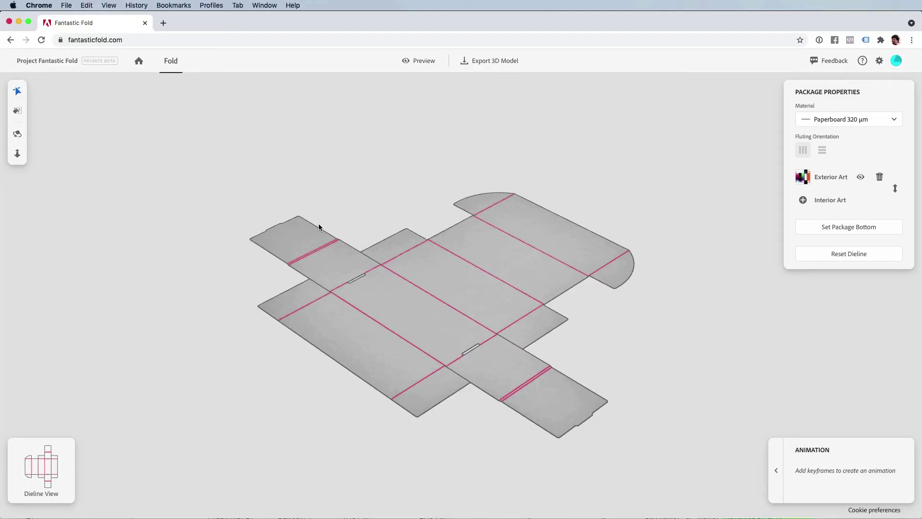
Fold the orange side panel to 90° and fold up the end flap with the creative PRO logo along its double crease.
click(353, 310)
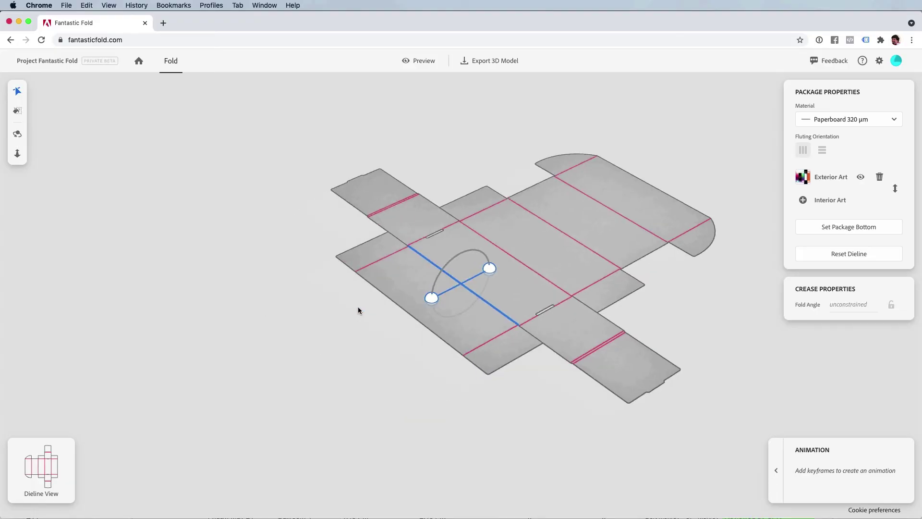
drag(427, 296, 452, 256)
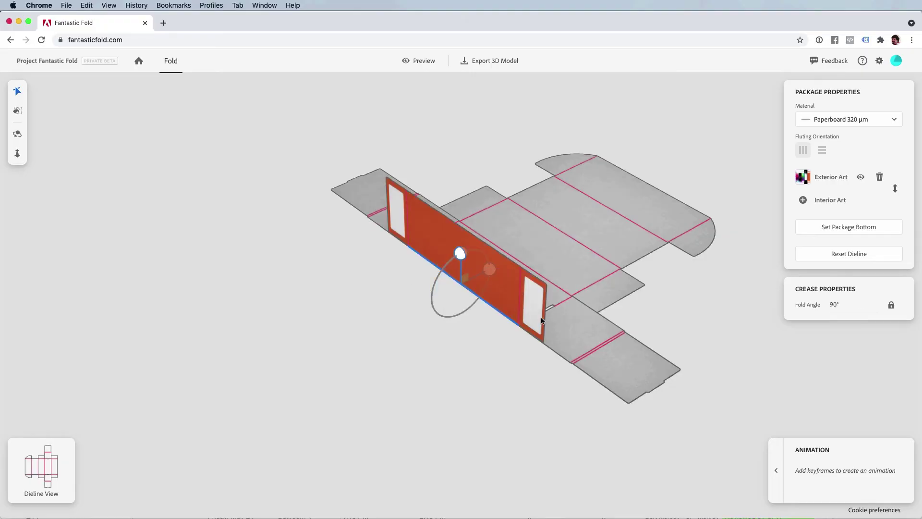
click(586, 348)
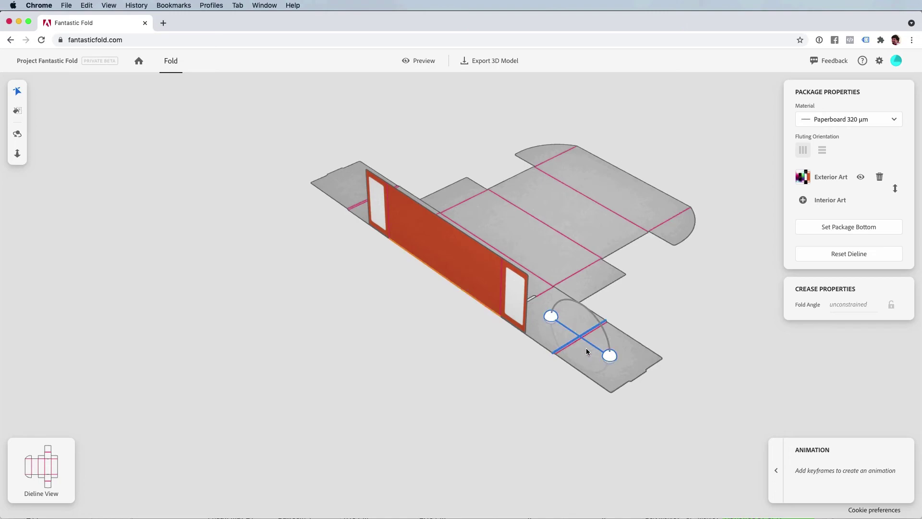
drag(493, 301, 462, 252)
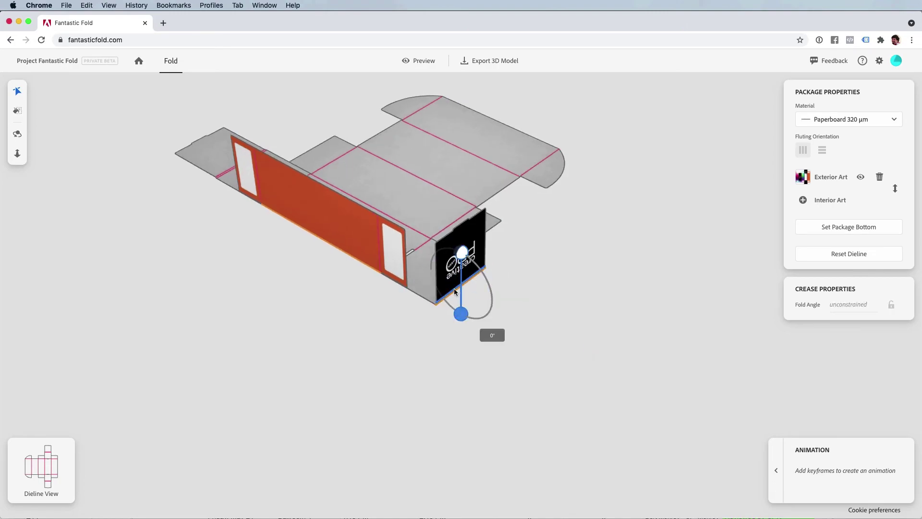
drag(461, 313, 438, 282)
click(382, 515)
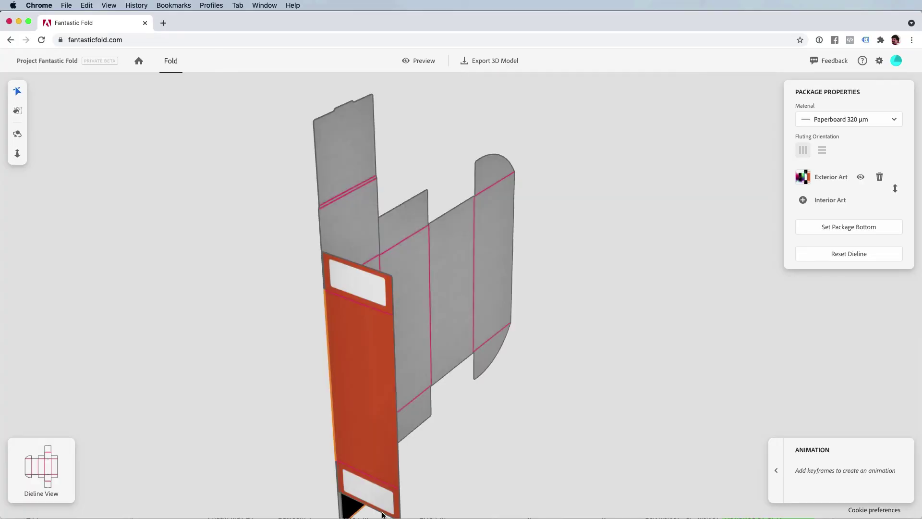
Fold the remaining black end panel to 90° and fold the magenta-purple lid panel 90° over the box.
click(18, 134)
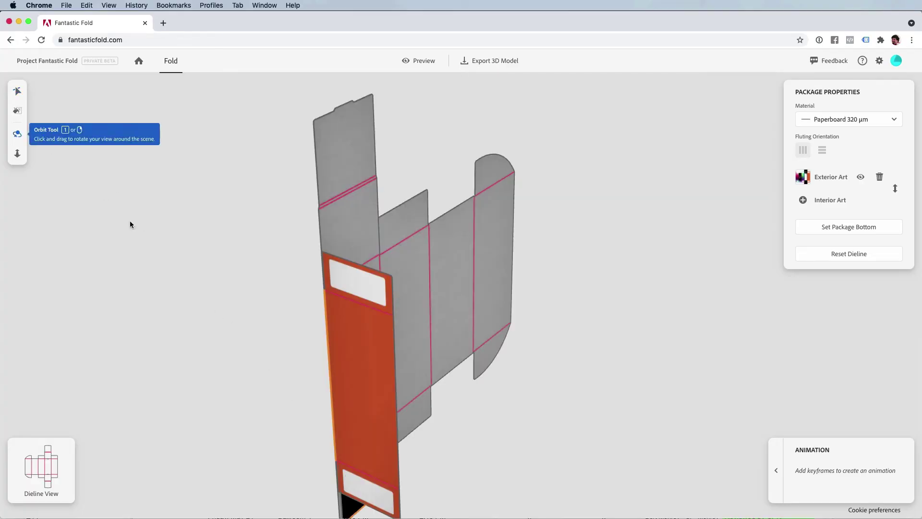
drag(465, 435, 673, 352)
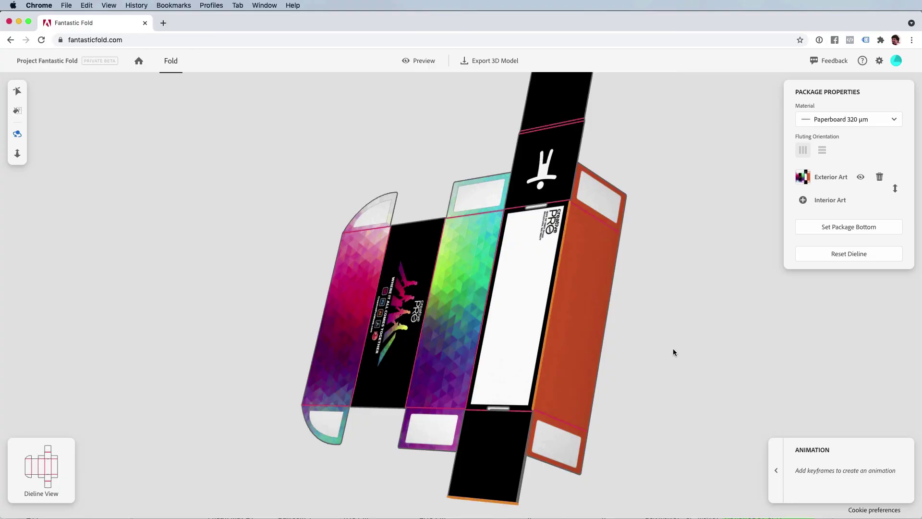
drag(673, 352, 701, 351)
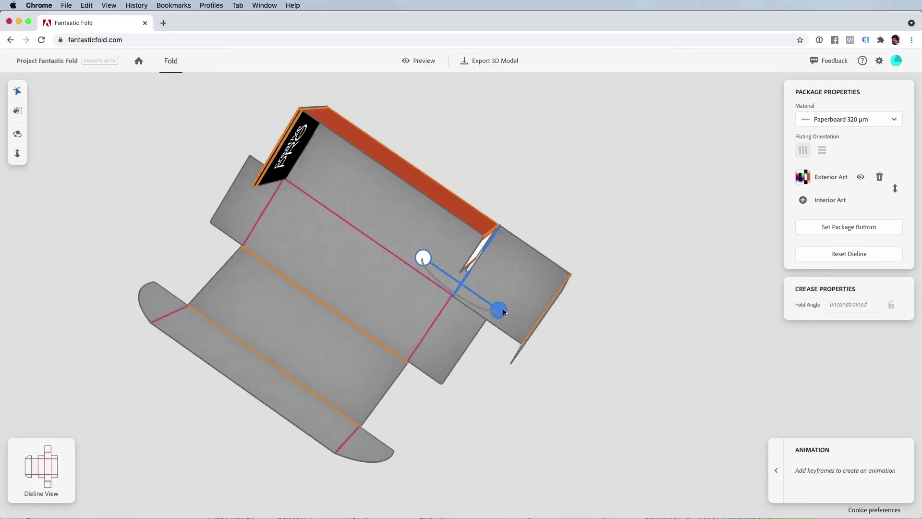
drag(503, 308, 457, 307)
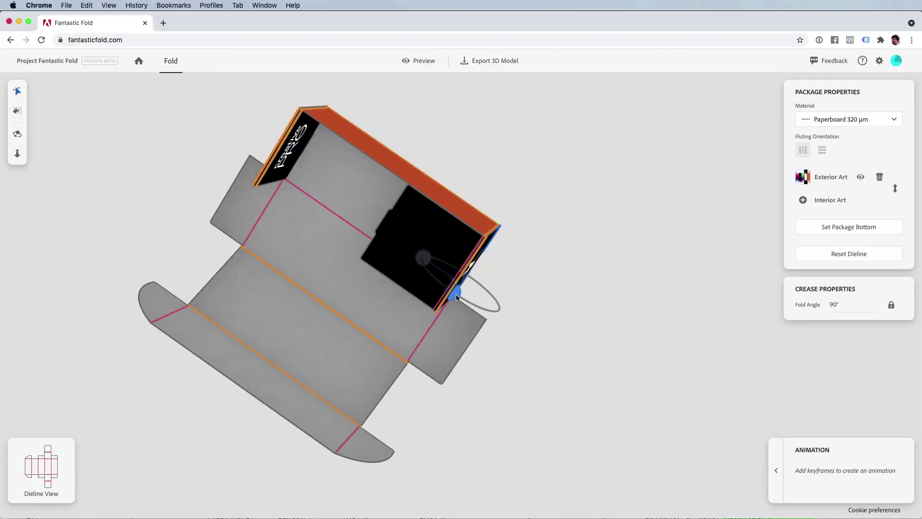
click(456, 293)
drag(420, 255, 457, 270)
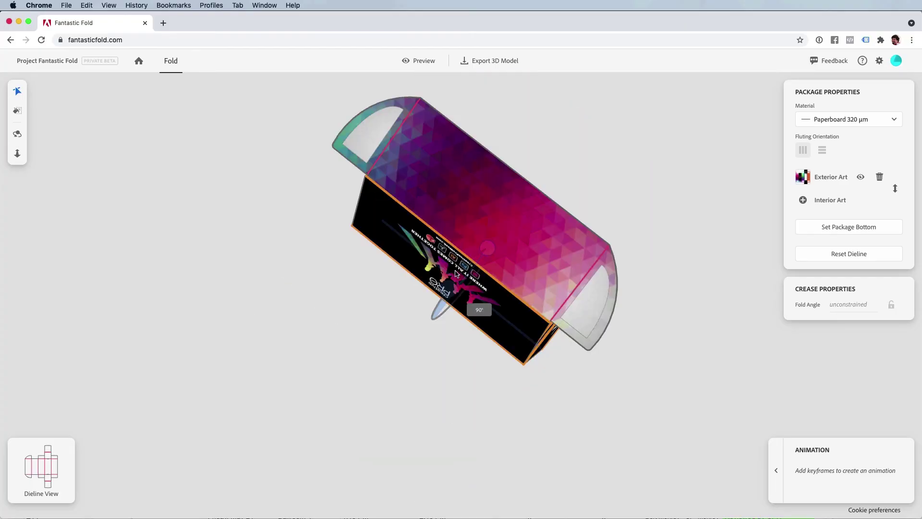
Fold the rounded flaps at both ends of the magenta-purple lid down to 90°.
drag(578, 283, 583, 366)
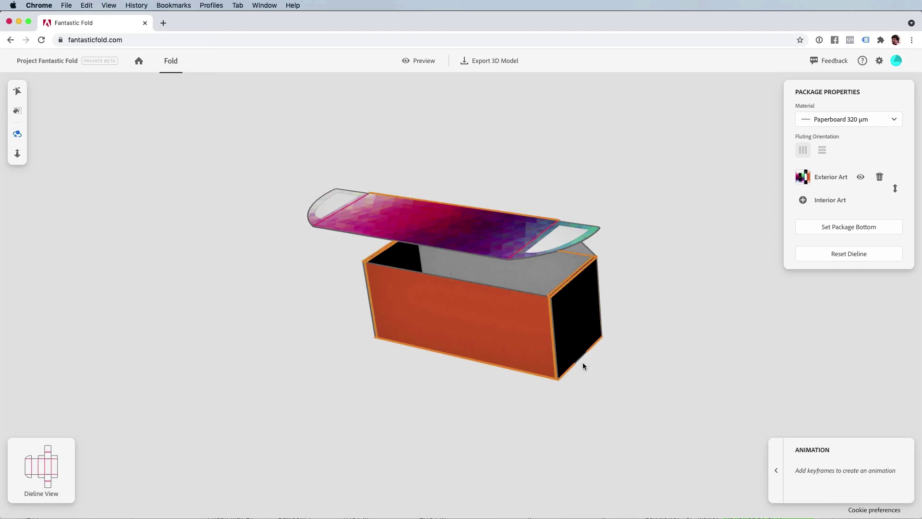
click(17, 91)
click(532, 243)
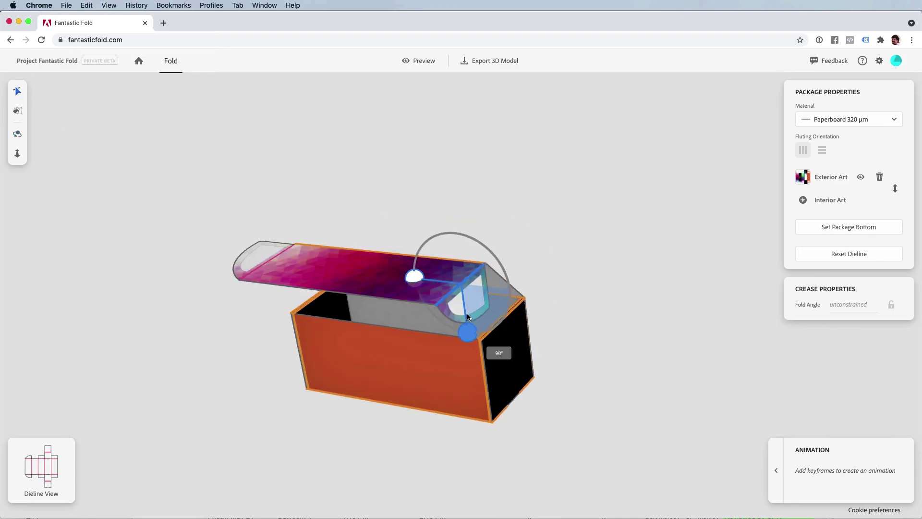
click(258, 269)
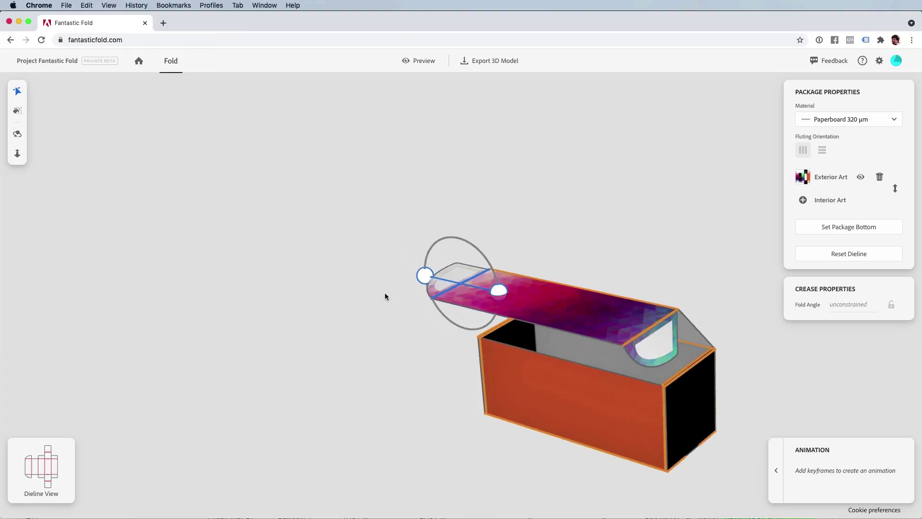
drag(424, 276, 465, 329)
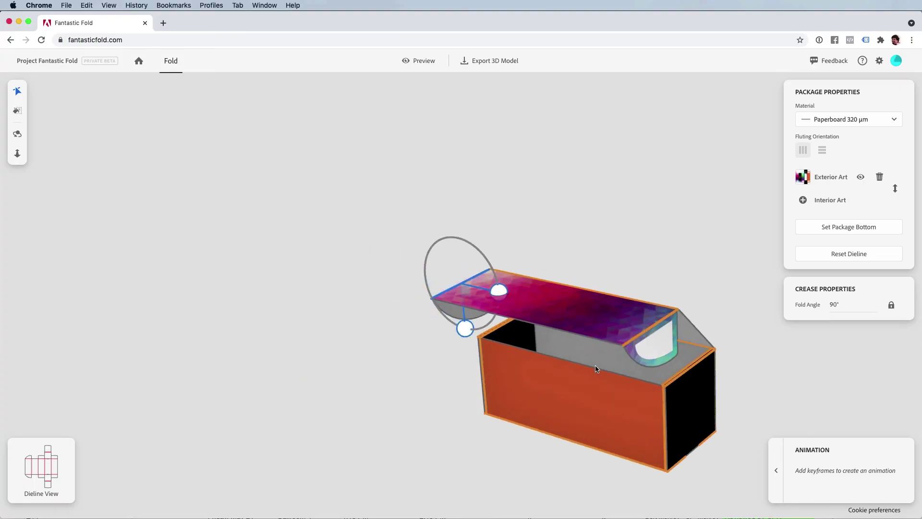
click(17, 134)
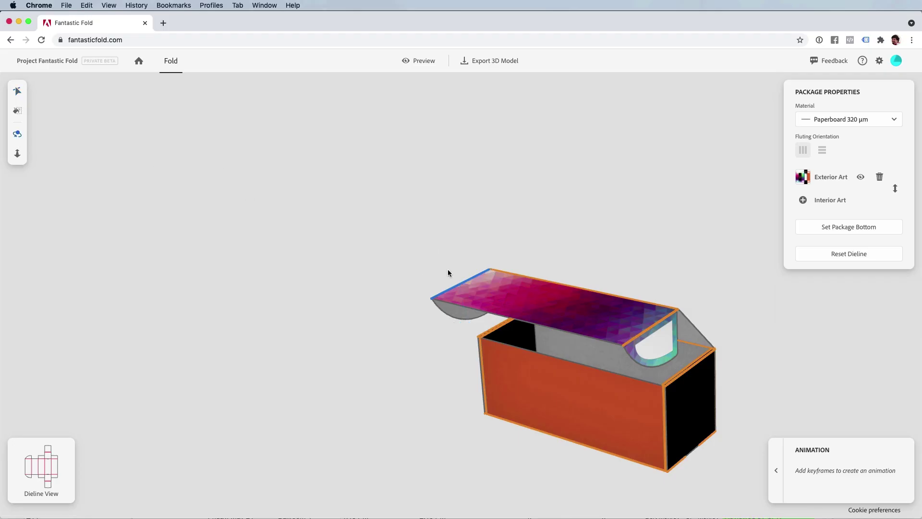
drag(639, 339, 222, 247)
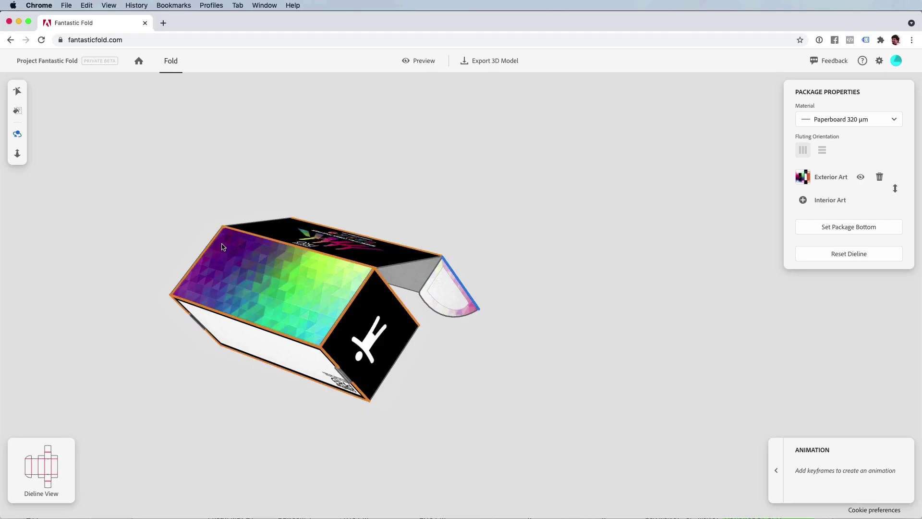